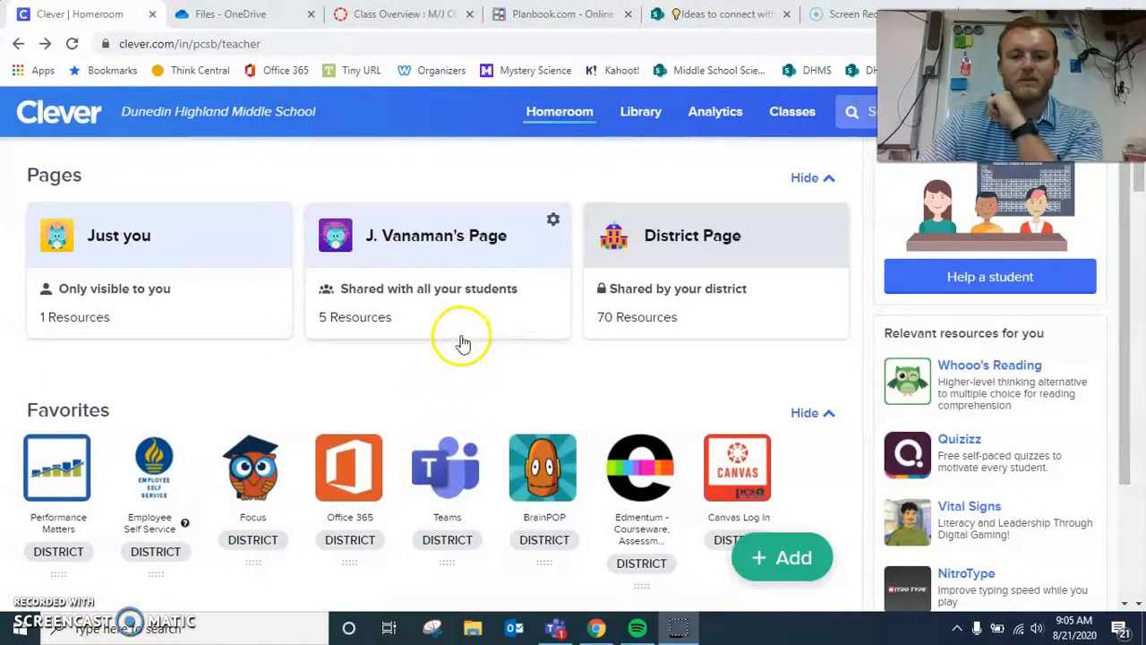
Open Office 365 from the Favorites on the Clever homeroom page.
{"action": "scroll", "coordinate": [409, 376], "scroll_direction": "down", "scroll_amount": 1}
{"action": "scroll", "coordinate": [412, 380], "scroll_direction": "up", "scroll_amount": 1}
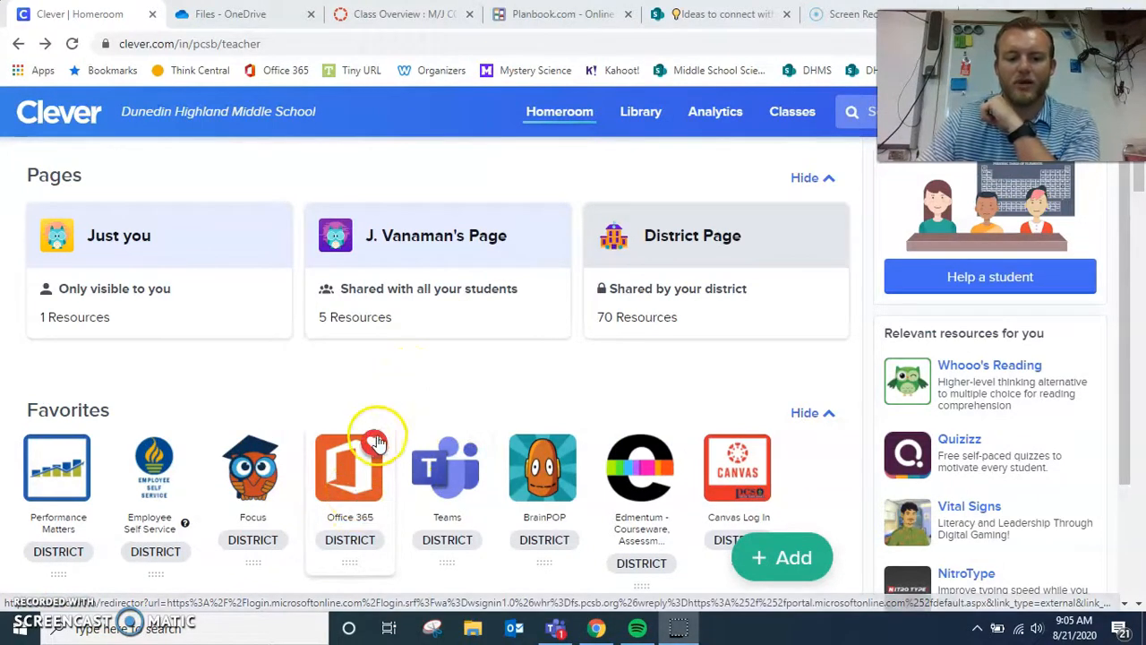
{"action": "scroll", "coordinate": [380, 447], "scroll_direction": "down", "scroll_amount": 1}
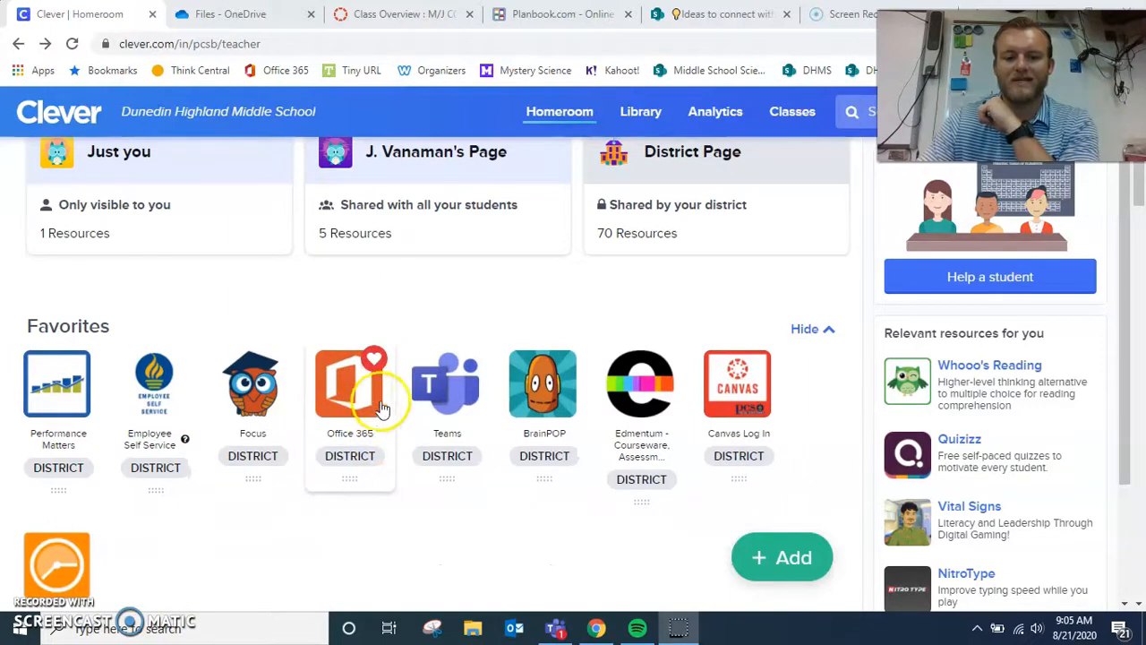
{"action": "scroll", "coordinate": [474, 384], "scroll_direction": "down", "scroll_amount": 1}
{"action": "scroll", "coordinate": [473, 383], "scroll_direction": "down", "scroll_amount": 6}
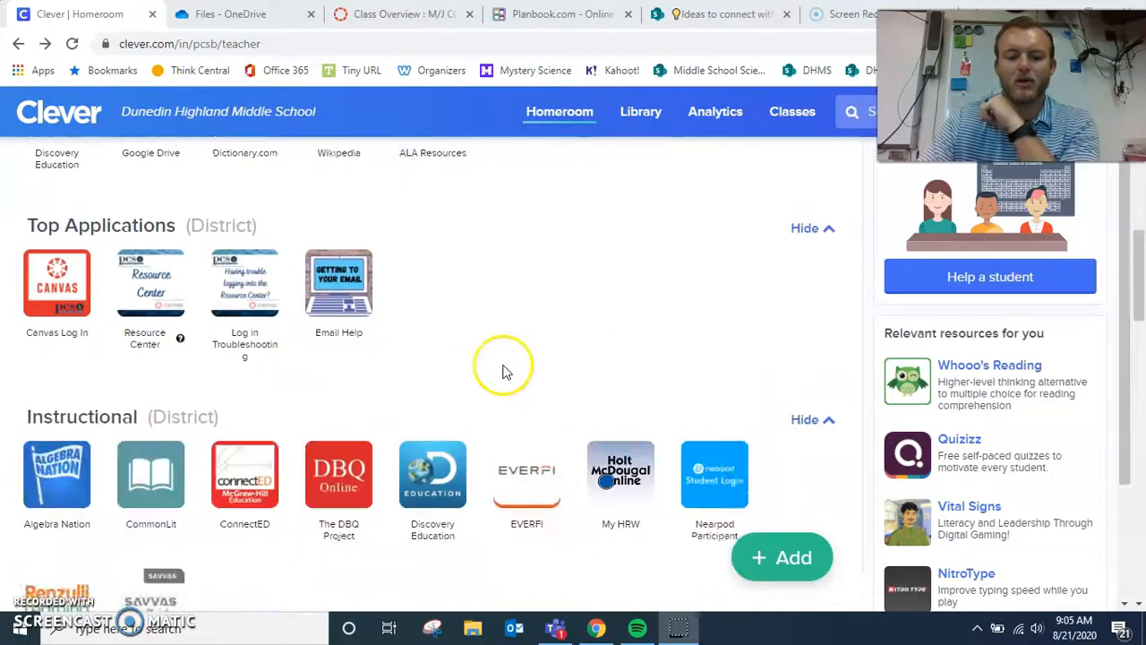
{"action": "scroll", "coordinate": [462, 413], "scroll_direction": "up", "scroll_amount": 10}
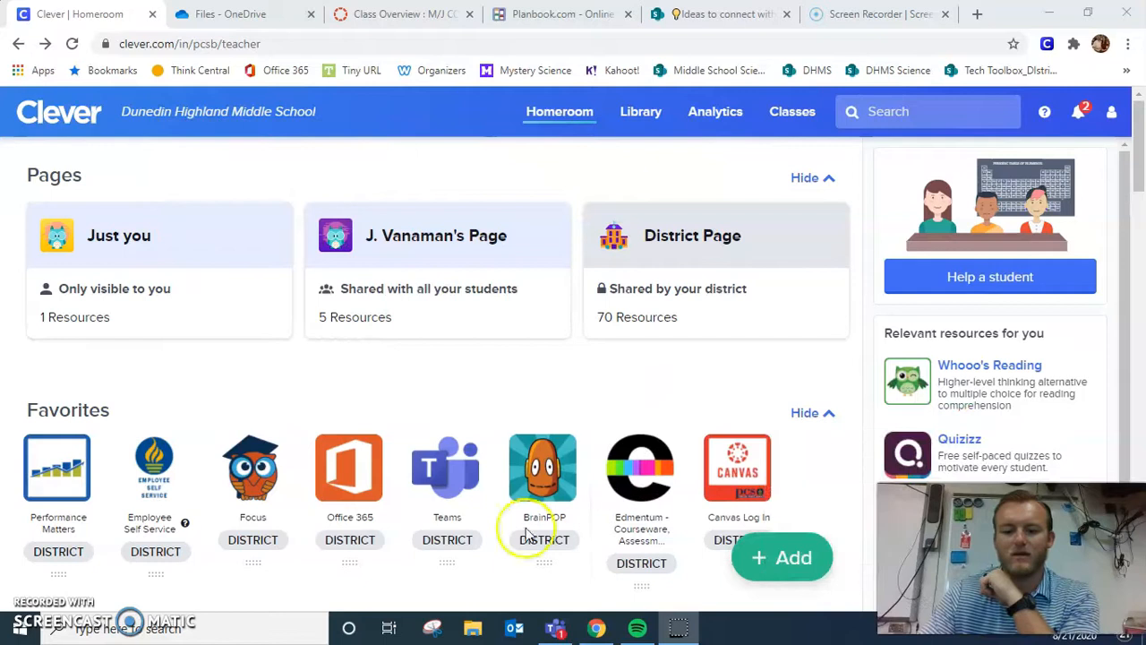
{"action": "left_click", "coordinate": [328, 477]}
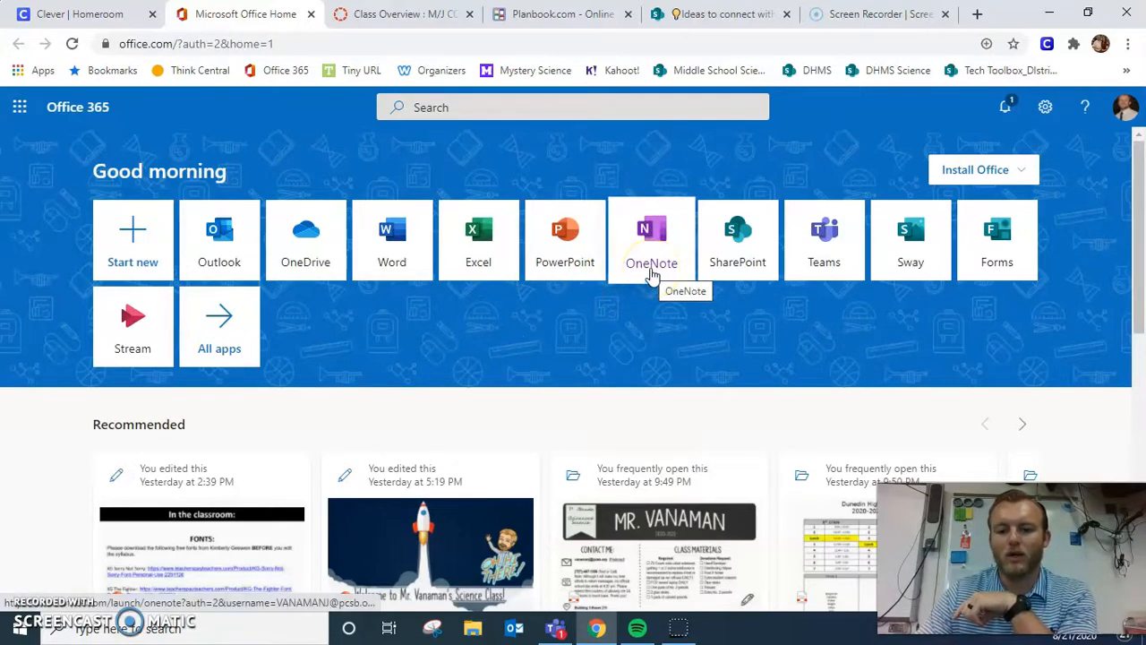
Open OneNote from the Office 365 home page and remove the Period 1 notebook from the recent notebooks.
{"action": "left_click", "coordinate": [652, 273]}
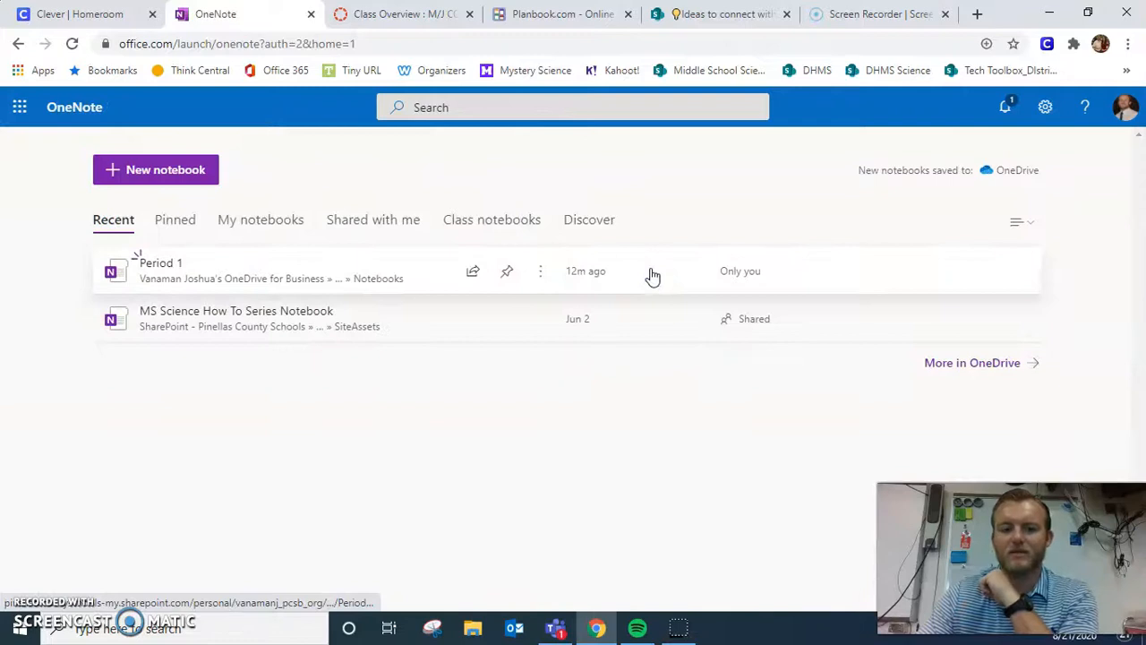
{"action": "left_click", "coordinate": [541, 278]}
{"action": "left_click", "coordinate": [398, 485]}
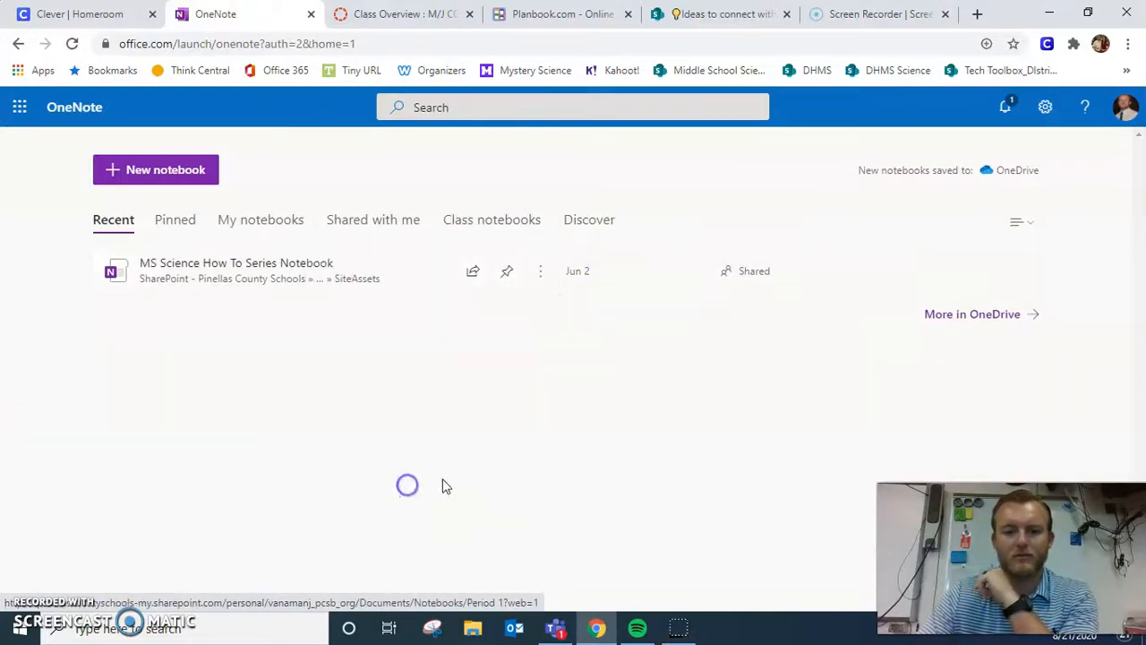
Create a new notebook named 2020-2021 Science.
{"action": "left_click", "coordinate": [187, 172]}
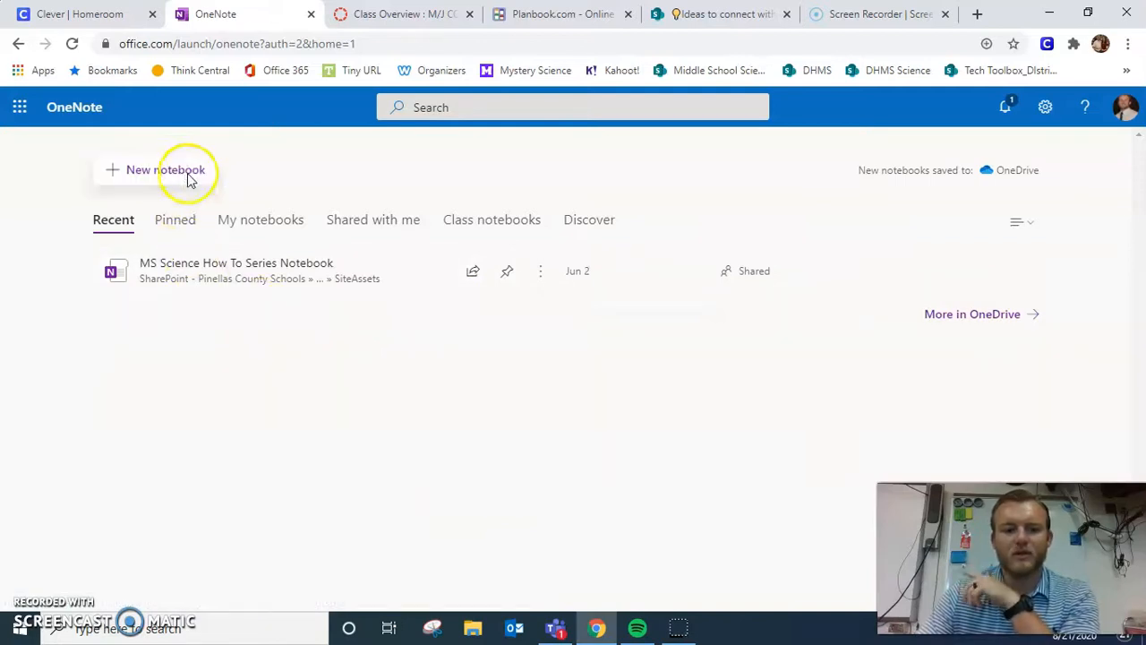
{"action": "left_click", "coordinate": [157, 170]}
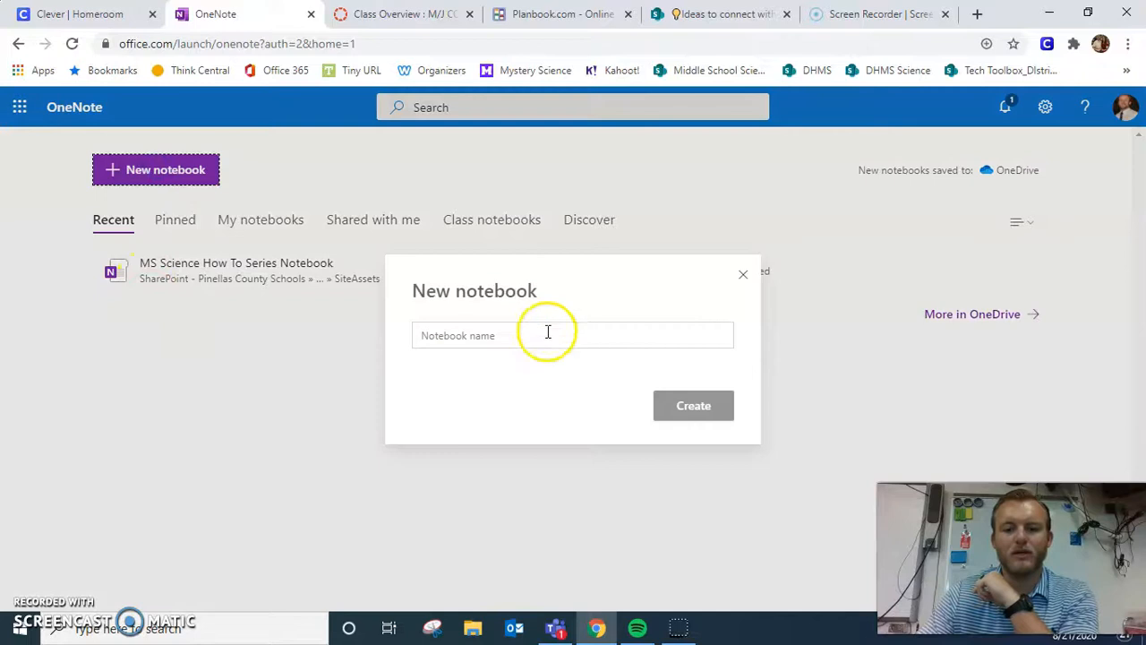
{"action": "left_click", "coordinate": [547, 332]}
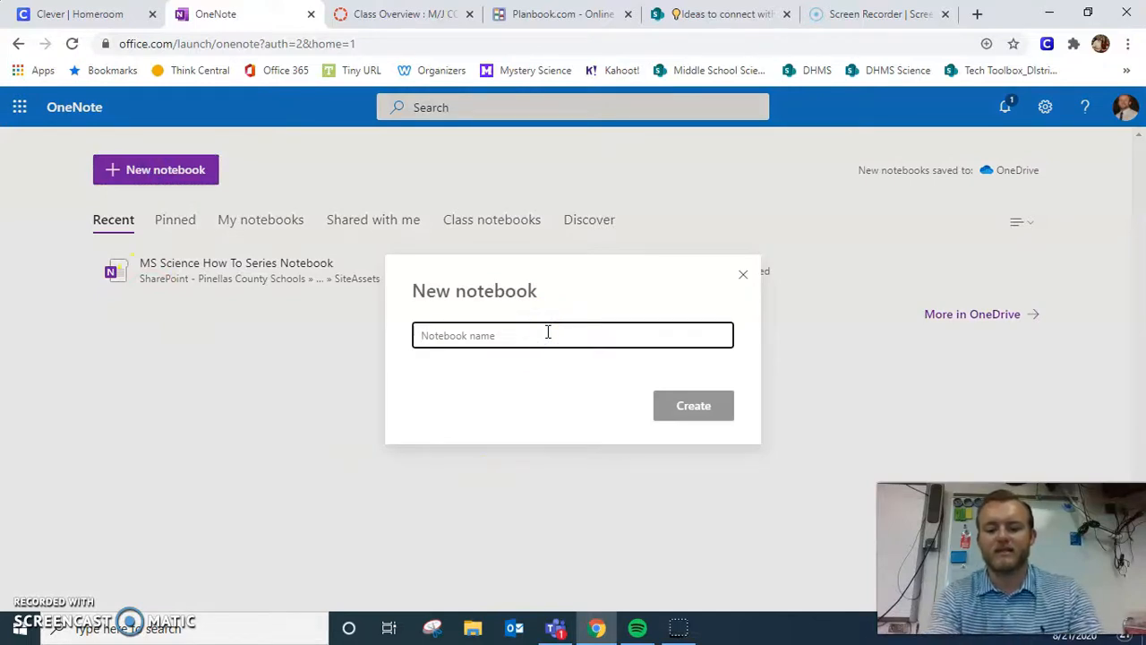
{"action": "type", "text": "Science"}
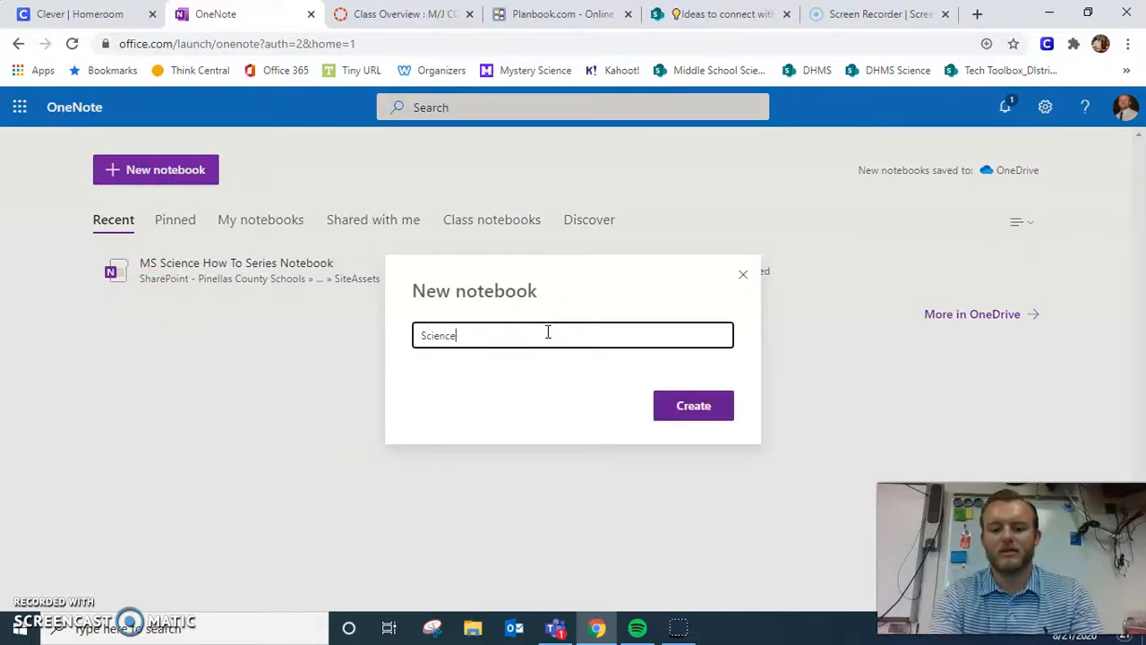
{"action": "left_click", "coordinate": [414, 337]}
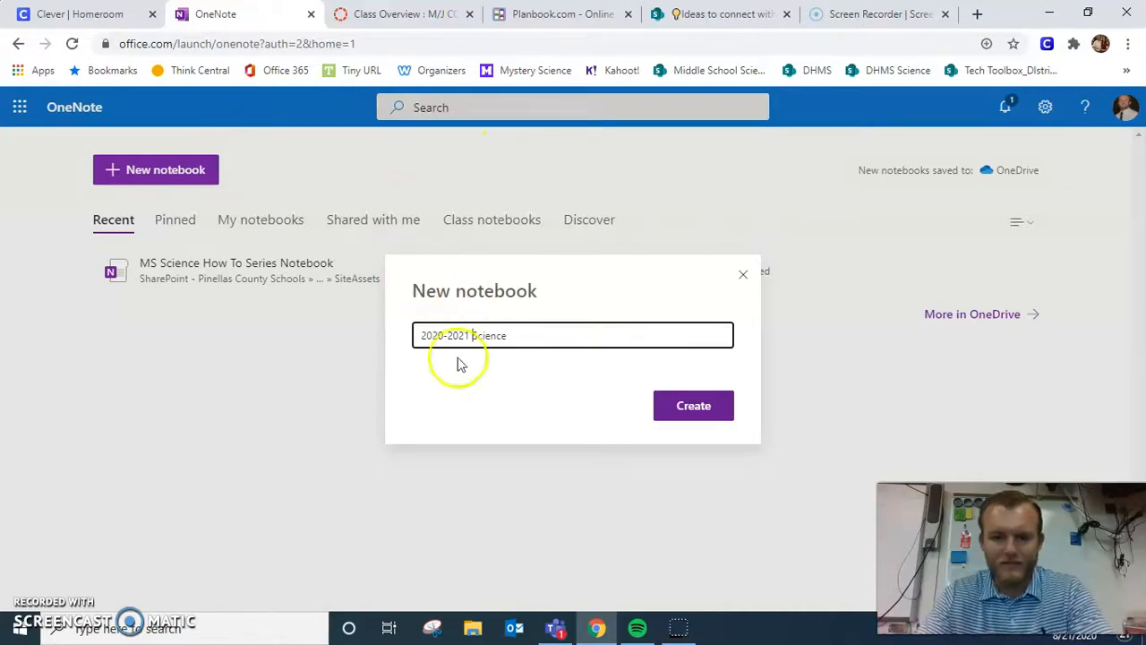
{"action": "left_click", "coordinate": [695, 412]}
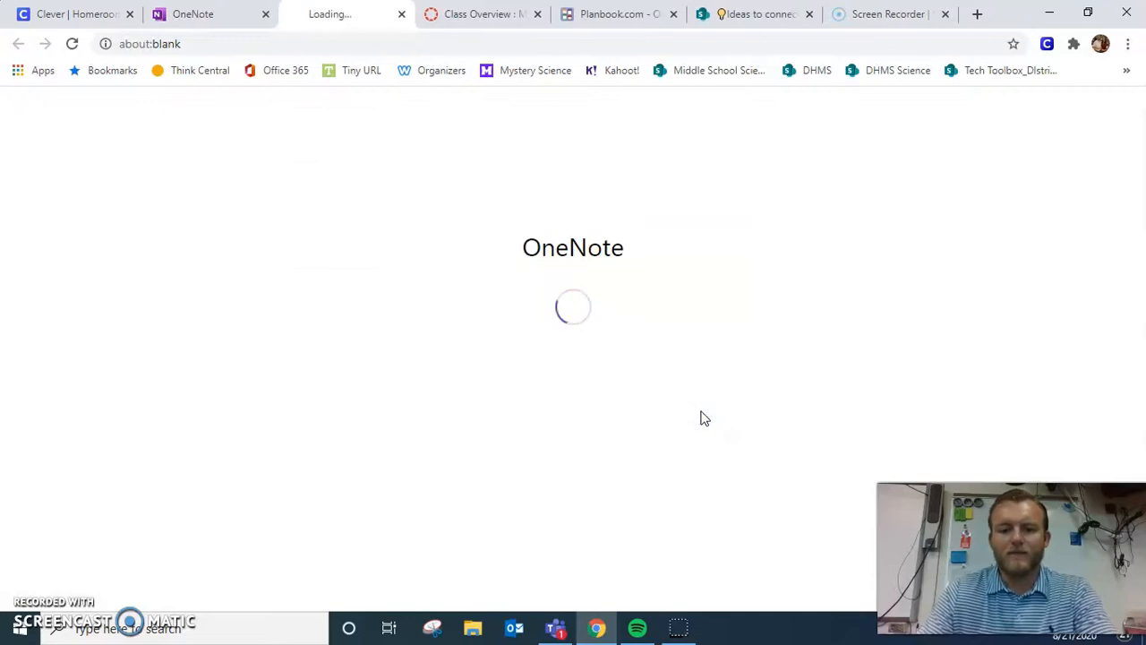
{"action": "left_click", "coordinate": [690, 415]}
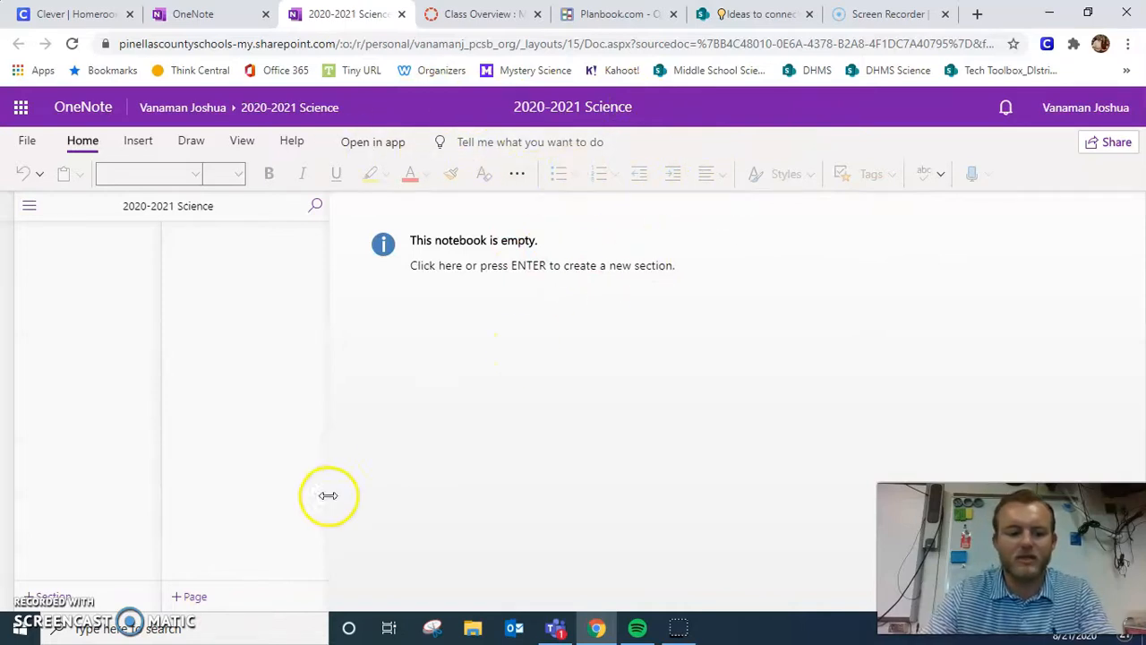
Add three sections named Unit 1, Unit 2 and Unit 3 to the empty notebook.
{"action": "left_click", "coordinate": [53, 596]}
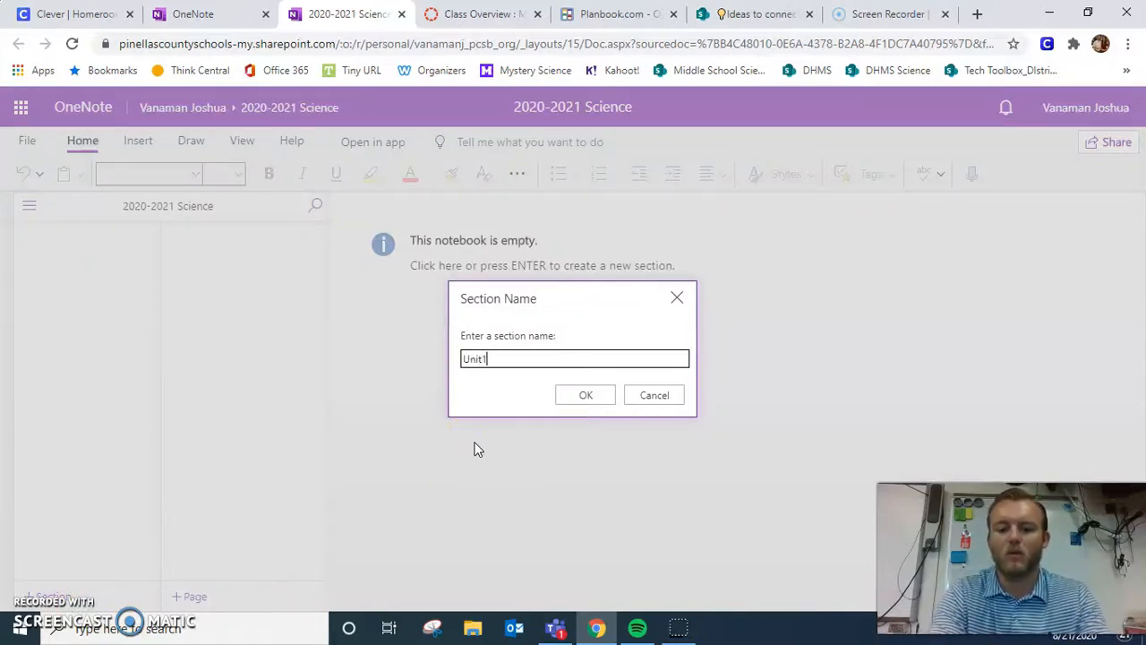
{"action": "left_click", "coordinate": [569, 396]}
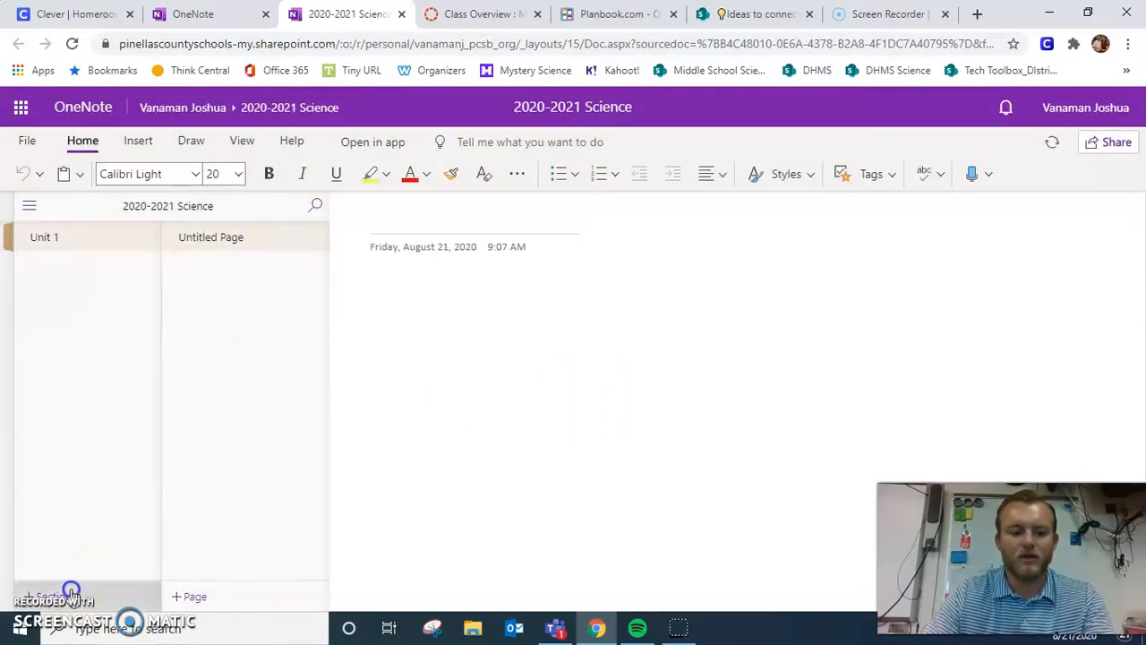
{"action": "left_click", "coordinate": [69, 596]}
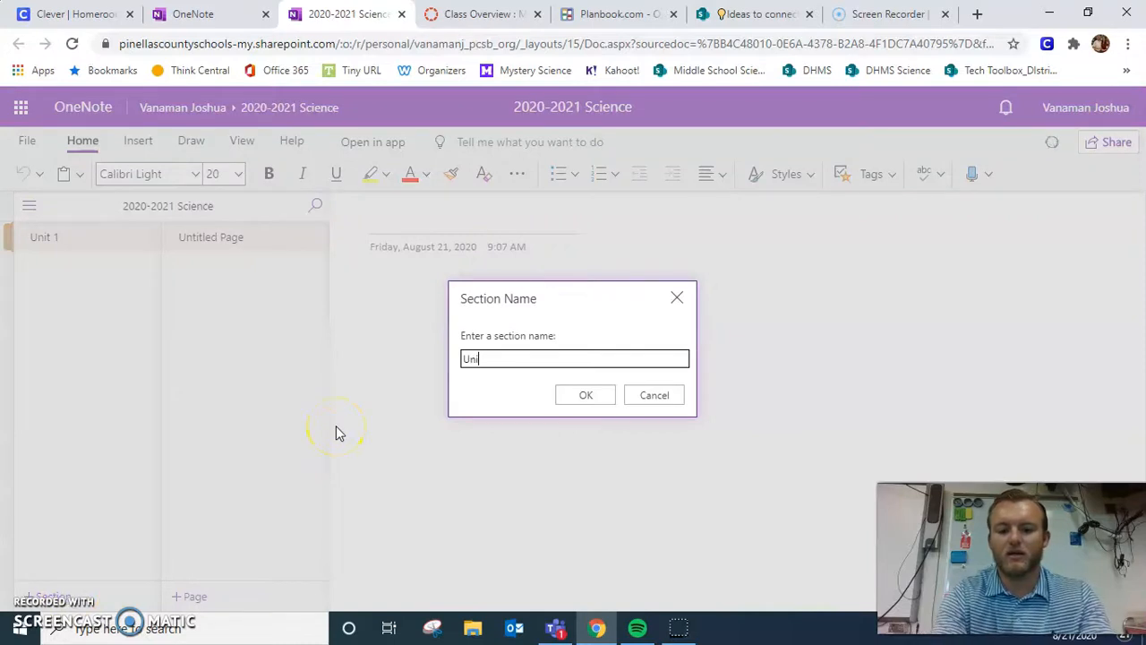
{"action": "type", "text": "Unit 2"}
{"action": "key", "text": "Return"}
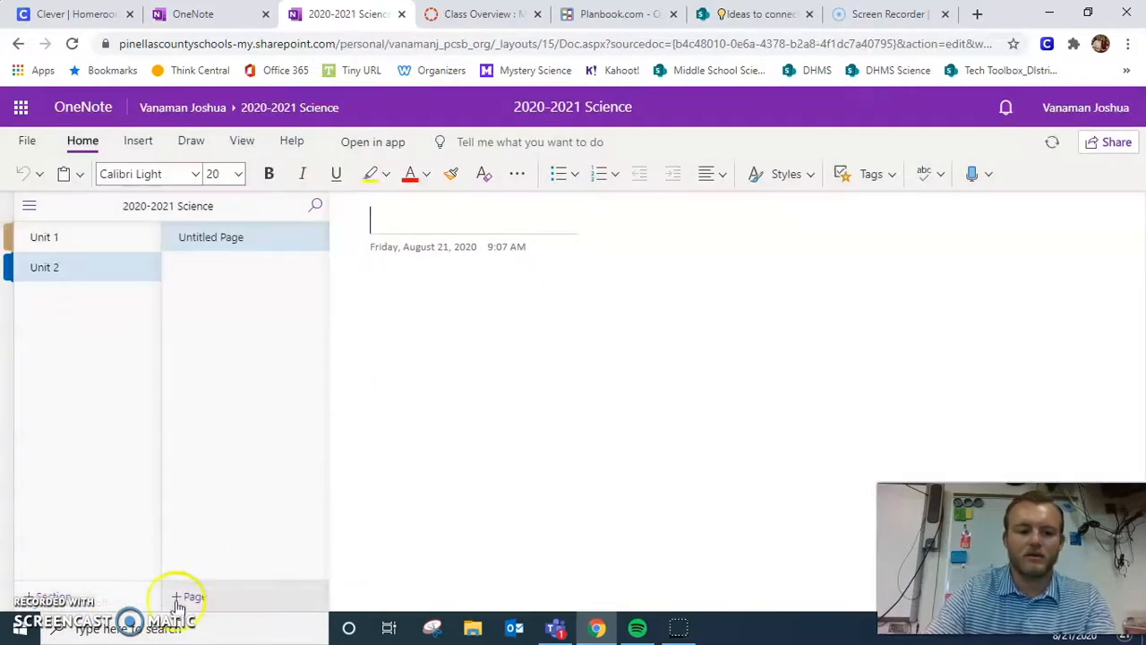
{"action": "left_click", "coordinate": [72, 595]}
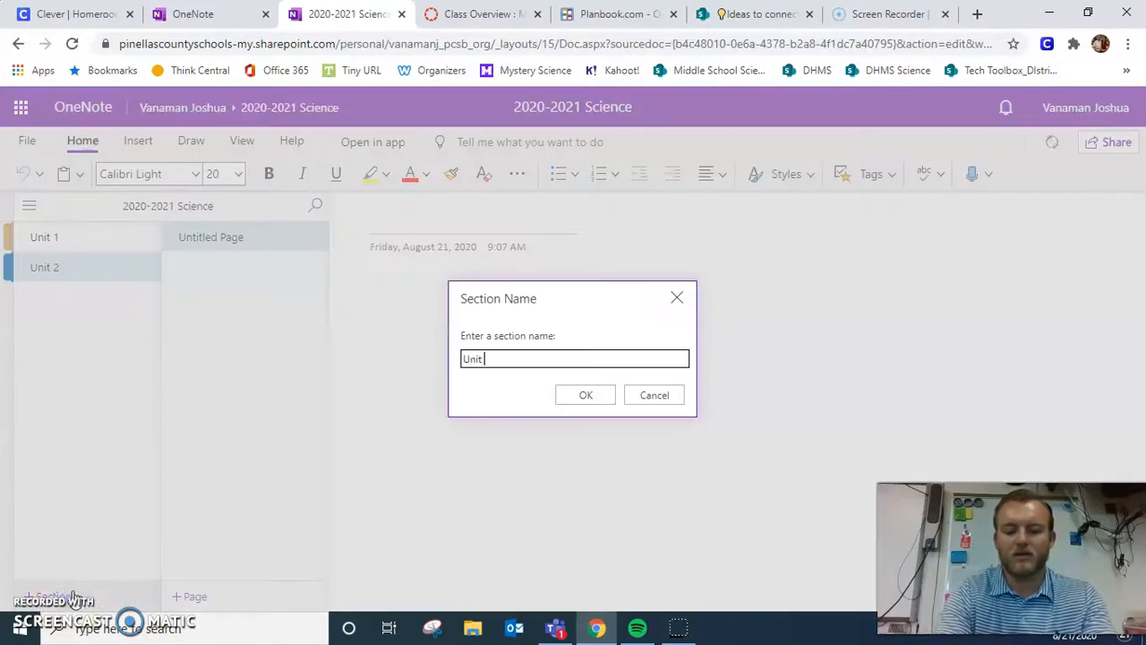
{"action": "key", "text": "Return"}
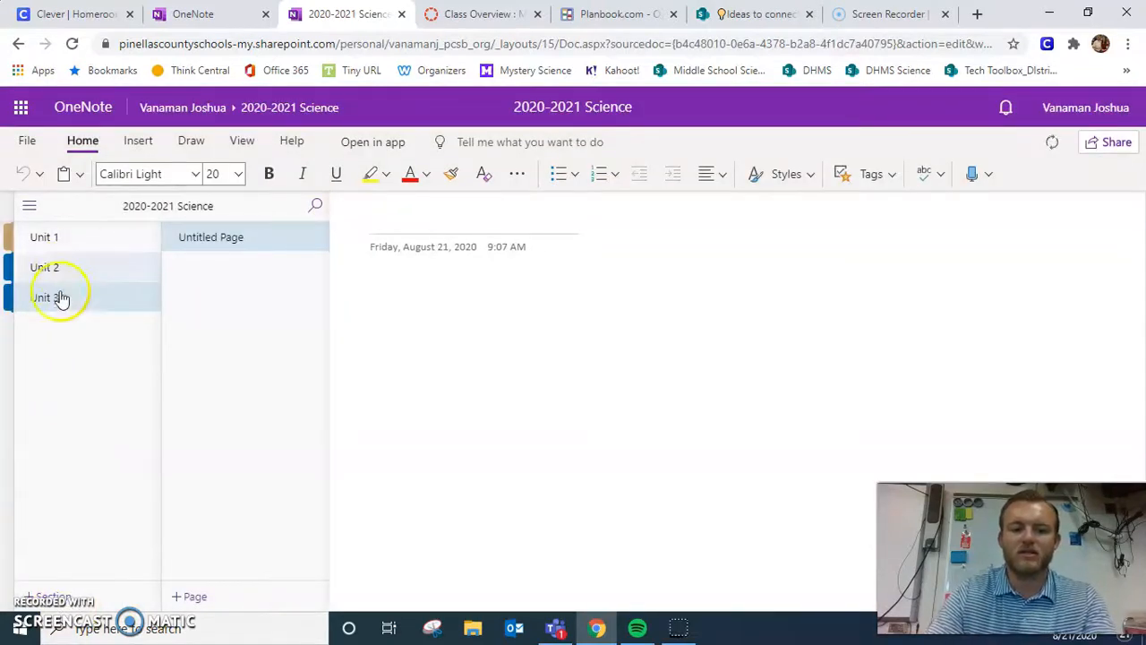
Title the untitled page in the Unit 1 section Vocab and add a second page titled My Notes.
{"action": "left_click", "coordinate": [101, 251]}
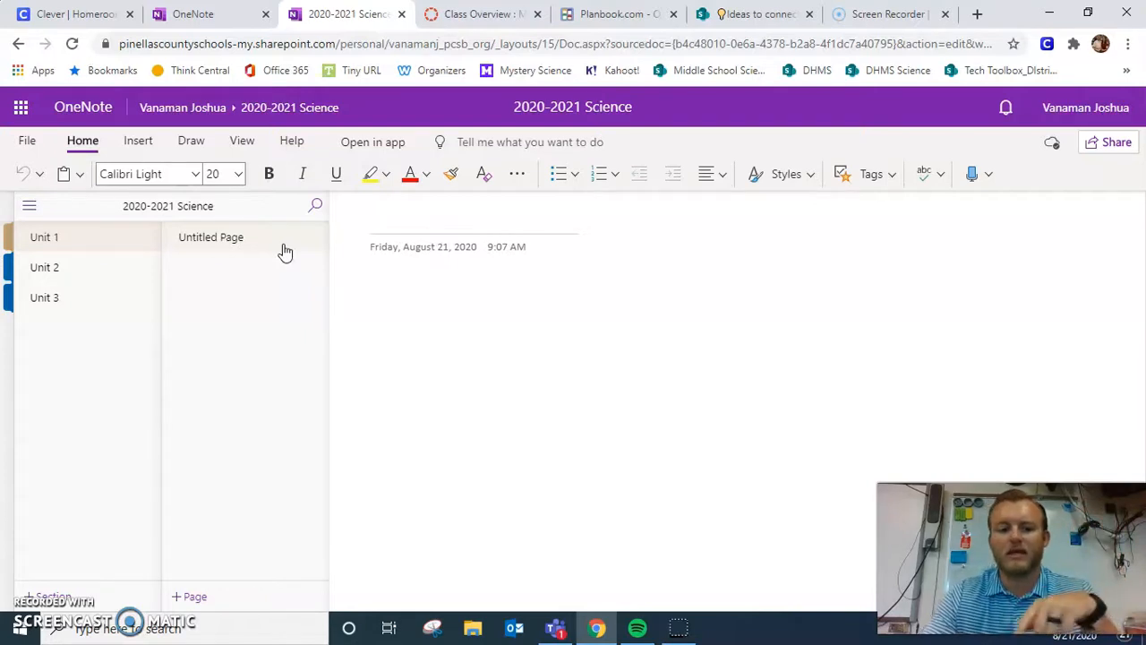
{"action": "left_click", "coordinate": [255, 240]}
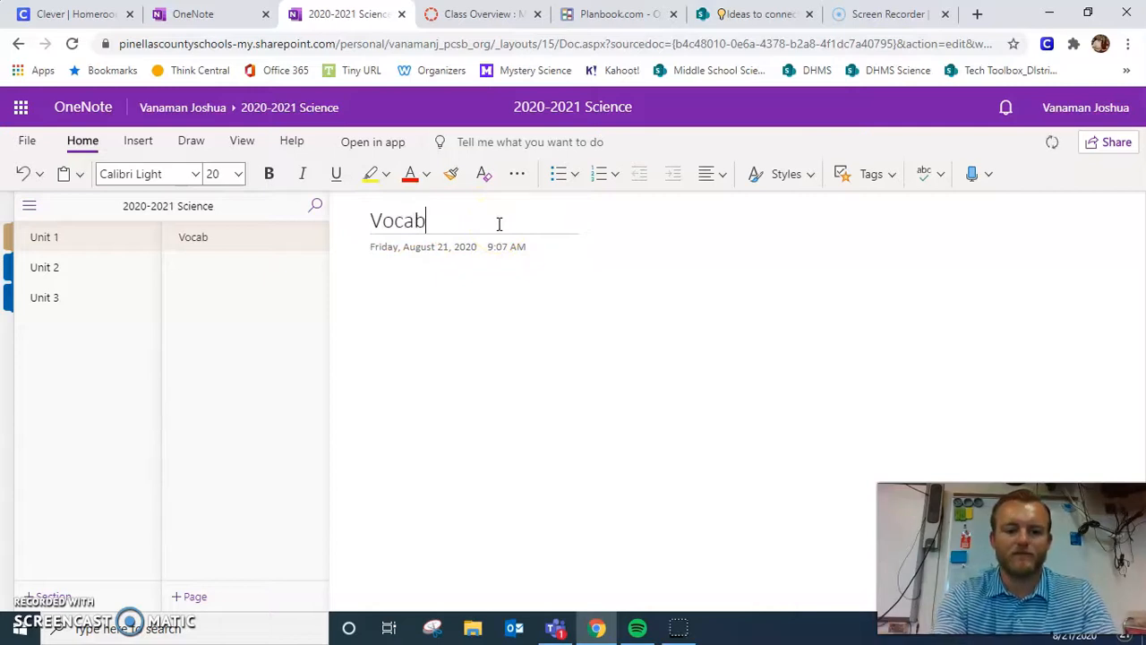
{"action": "left_click", "coordinate": [181, 601]}
{"action": "left_click", "coordinate": [206, 280]}
{"action": "left_click", "coordinate": [433, 220]}
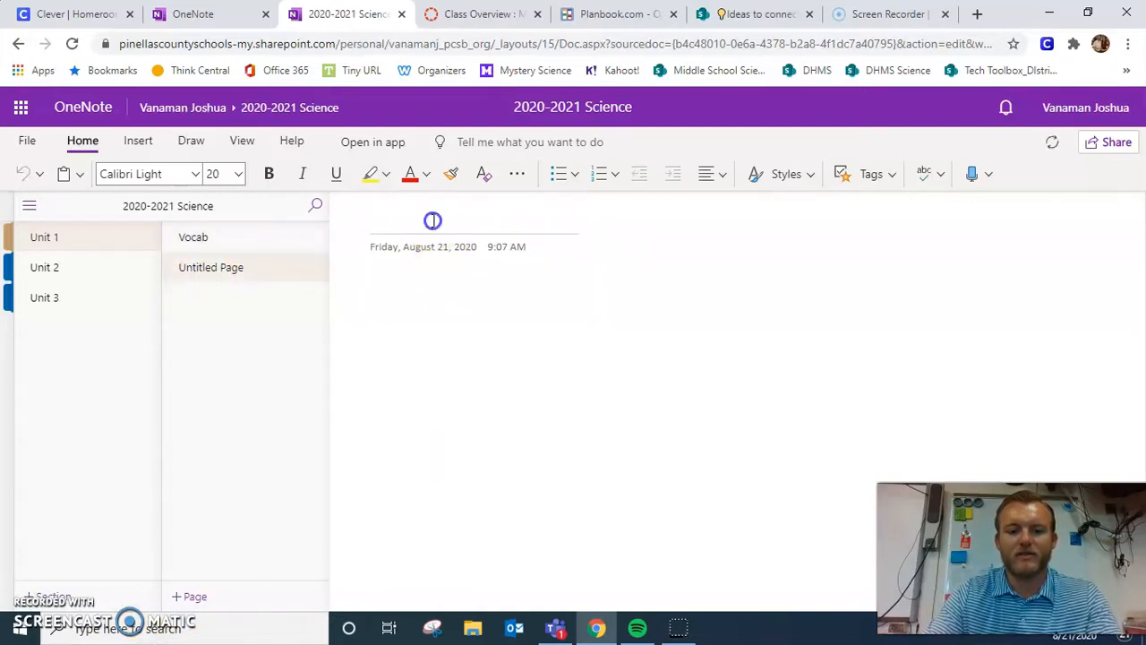
{"action": "type", "text": "My Notes"}
{"action": "left_click", "coordinate": [430, 298]}
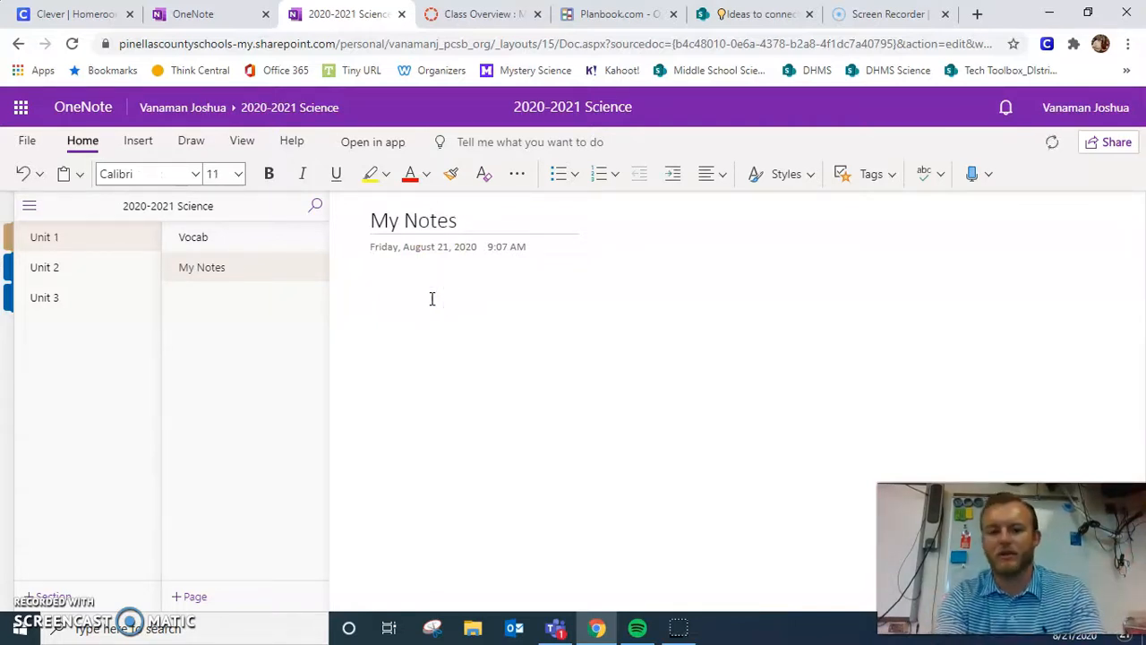
{"action": "left_click", "coordinate": [432, 299]}
{"action": "left_click", "coordinate": [141, 143]}
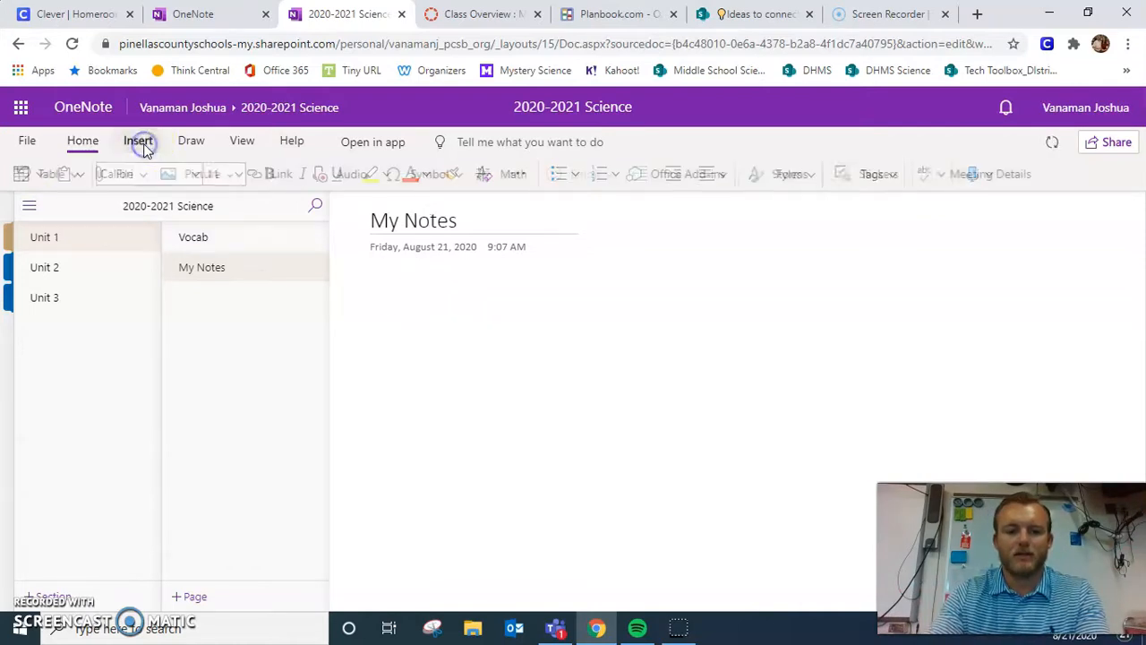
{"action": "left_click", "coordinate": [189, 140]}
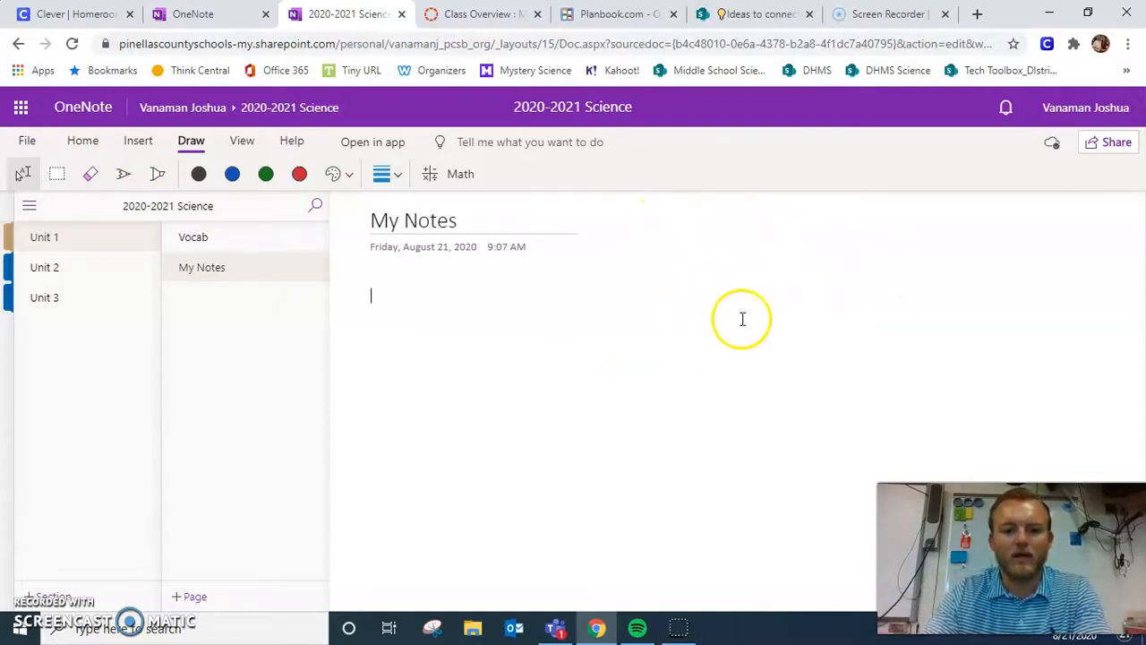
{"action": "left_click", "coordinate": [84, 144]}
Add a third page titled Test Review to the Unit 1 section and briefly check the Unit 2 section.
{"action": "left_click", "coordinate": [218, 598]}
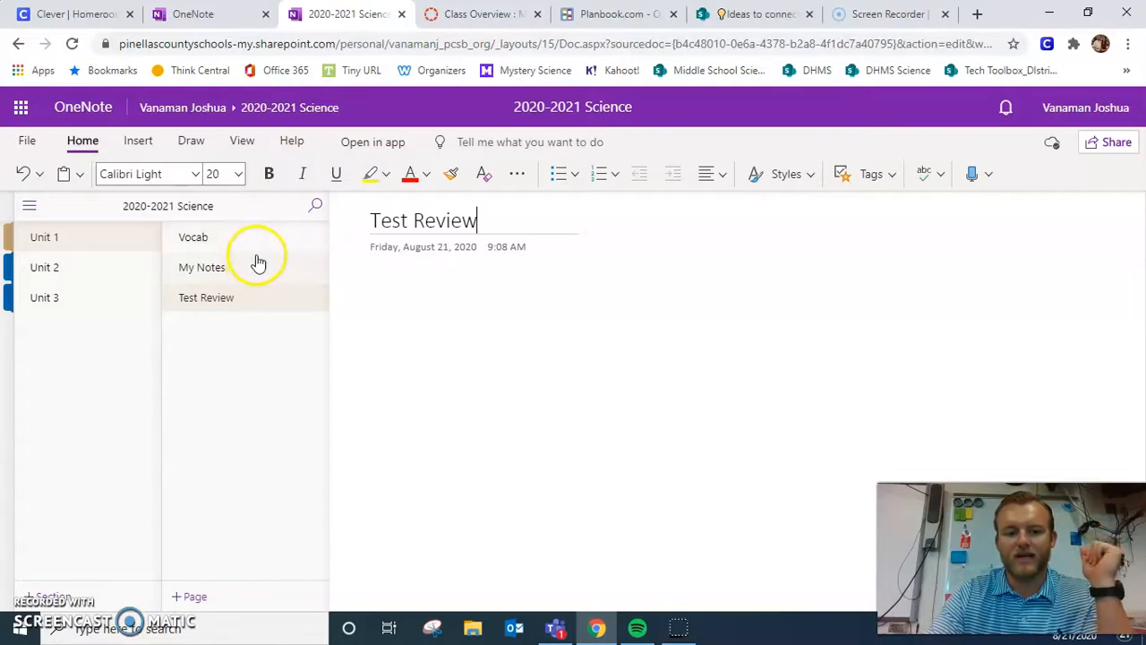
{"action": "left_click", "coordinate": [61, 268]}
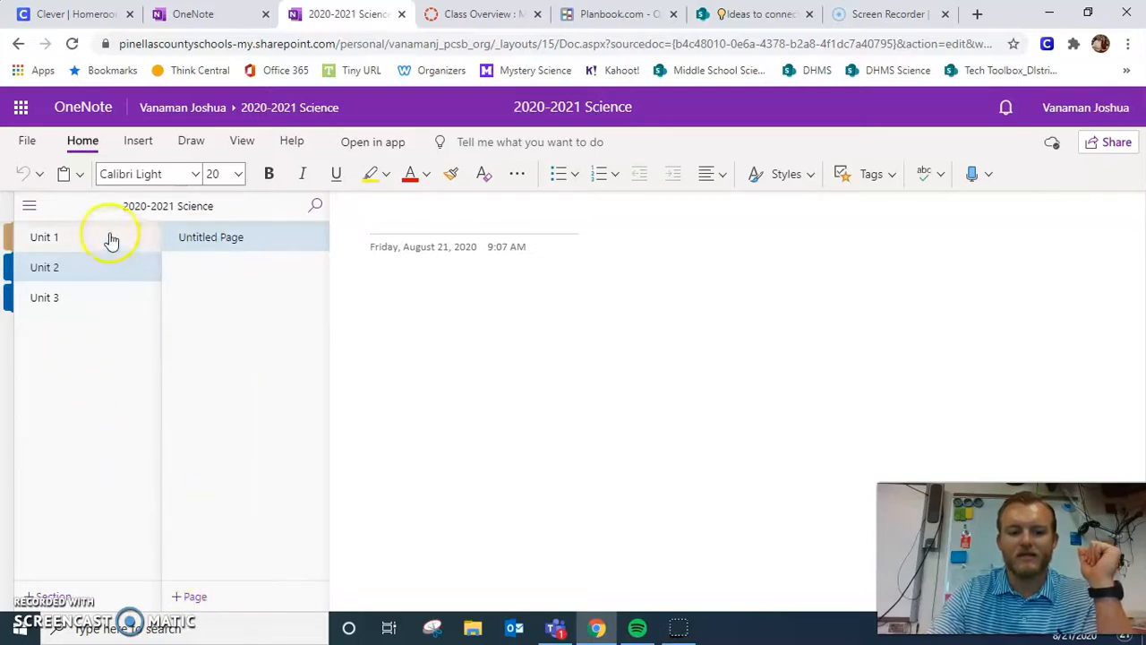
{"action": "type", "text": "Vocab"}
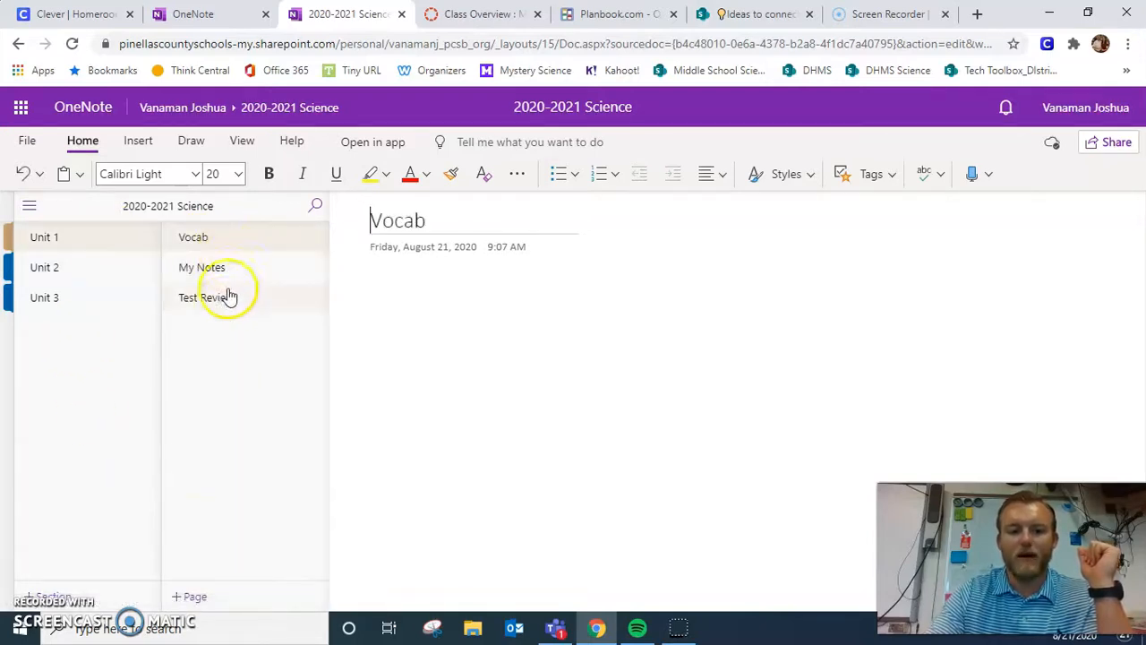